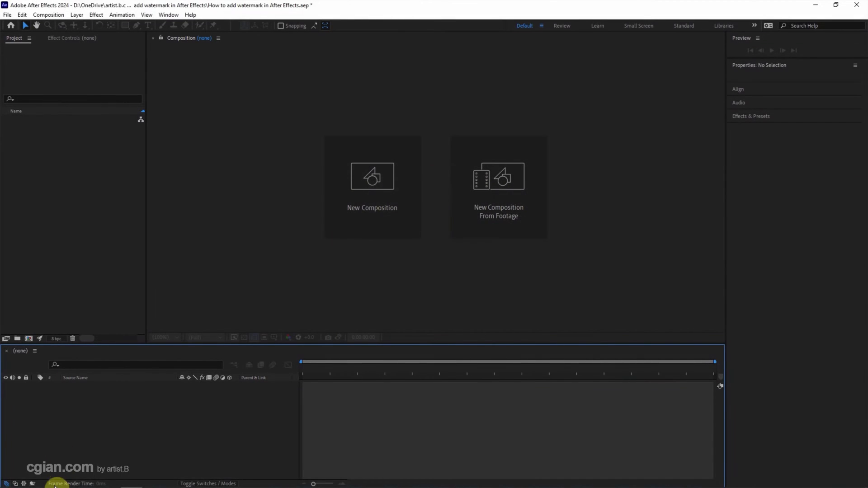
Import the coffee bean turntable mp4 and create a composition from it
left_click(55, 484)
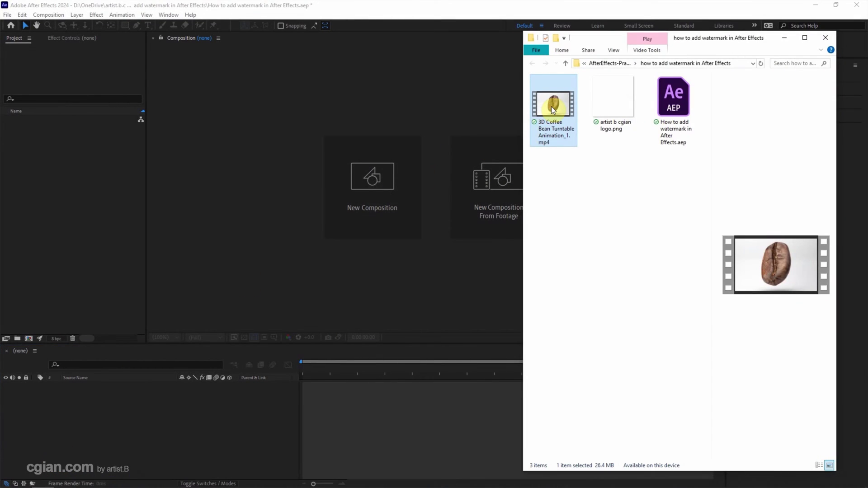
mouse_move(552, 106)
left_mouse_down()
mouse_move(401, 31)
mouse_move(52, 212)
left_mouse_up()
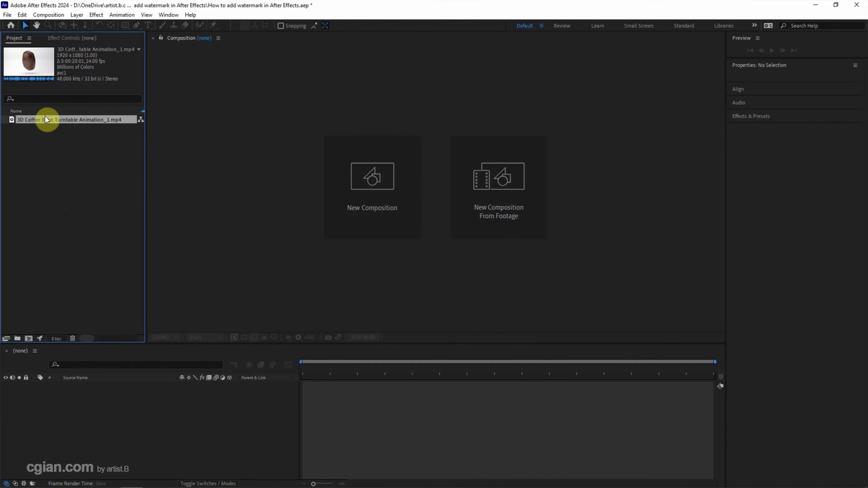
left_click_drag(45, 118, 115, 413)
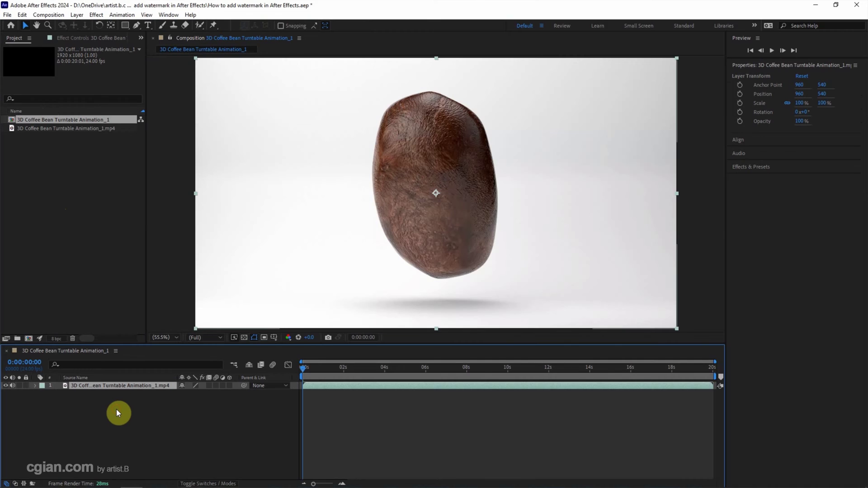
Scrub partway to preview the rotating bean, then return to the first frame
left_click(116, 409)
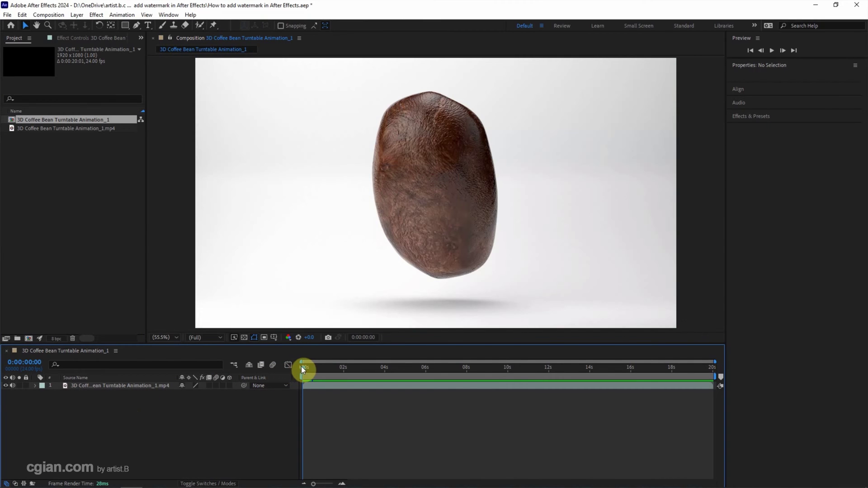
mouse_move(303, 367)
left_mouse_down()
mouse_move(640, 372)
mouse_move(456, 376)
left_mouse_up()
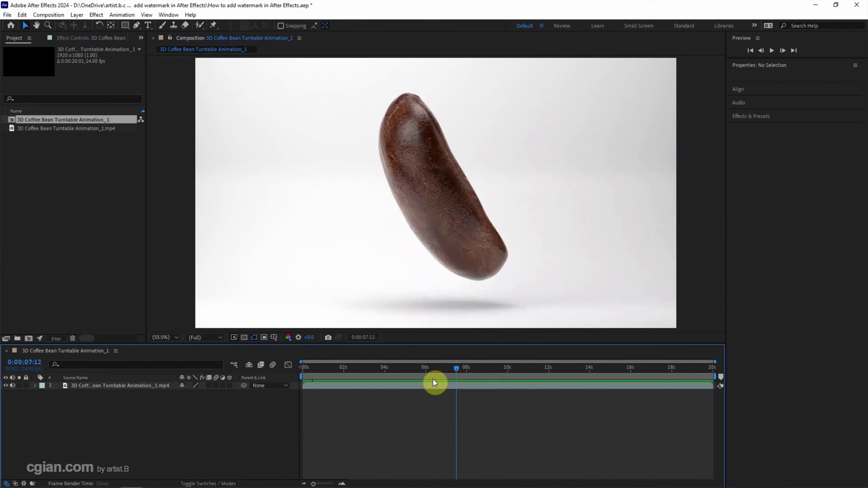
key("Home")
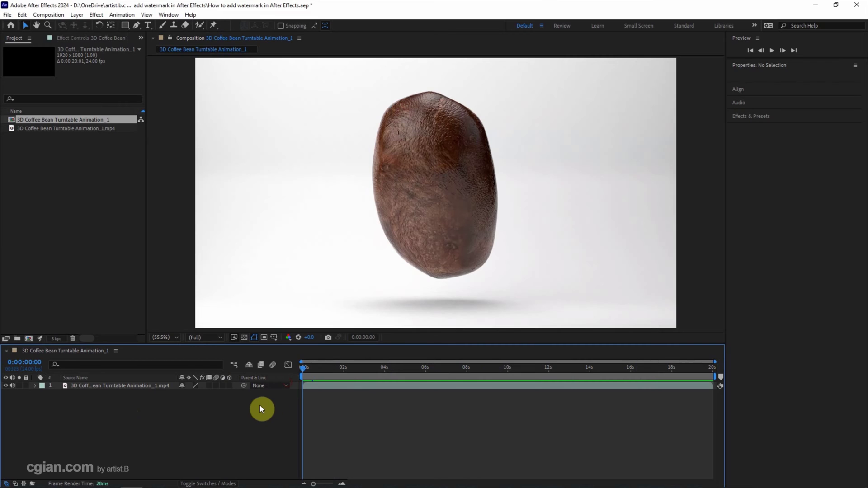
Import logo.png and place it as the top layer of the composition
left_click(42, 479)
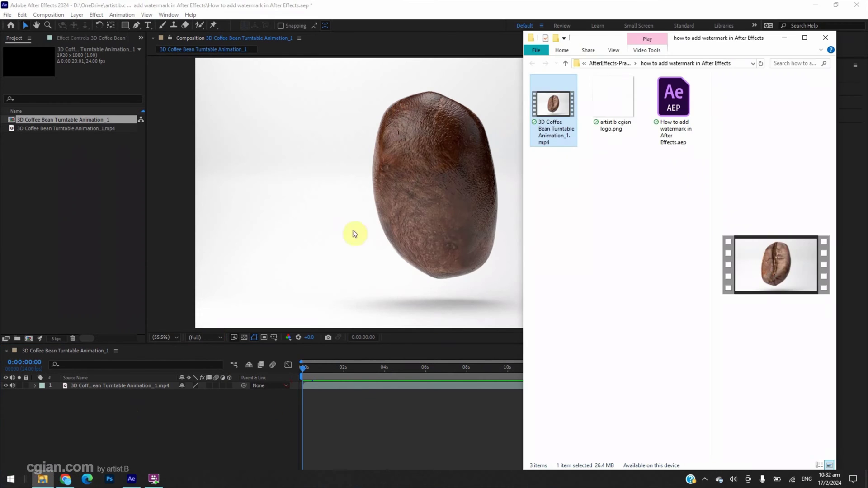
left_click(620, 104)
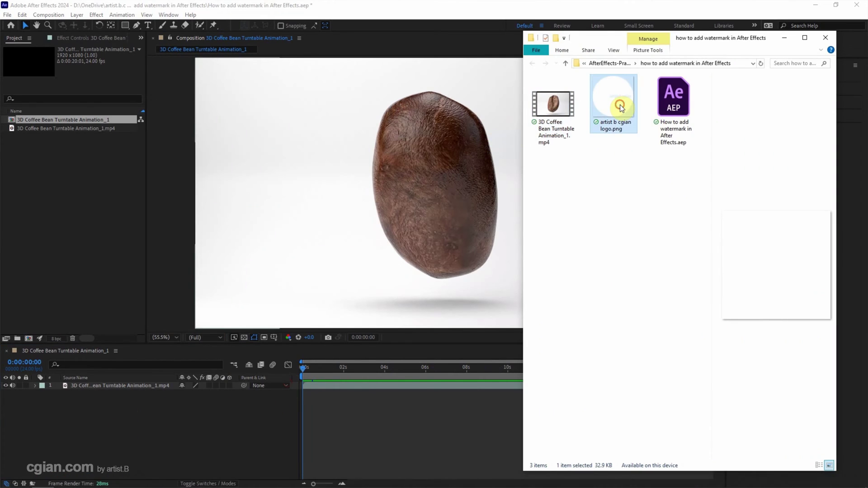
left_click_drag(620, 105, 82, 203)
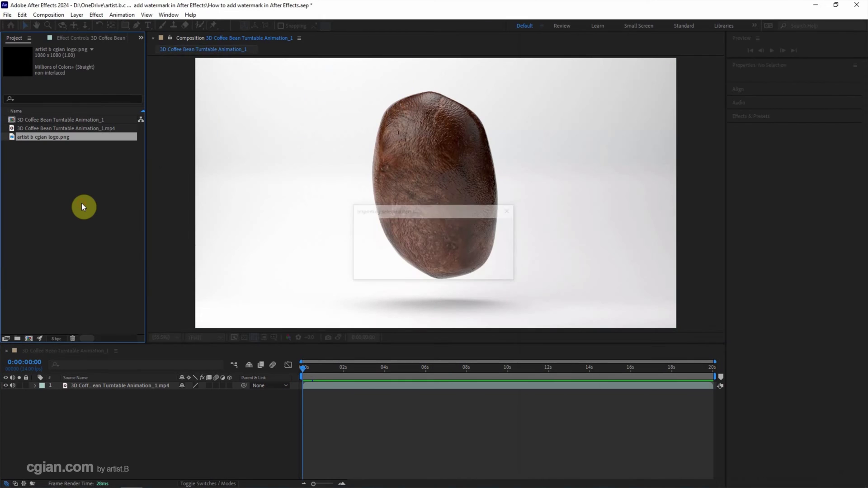
left_click_drag(58, 136, 102, 377)
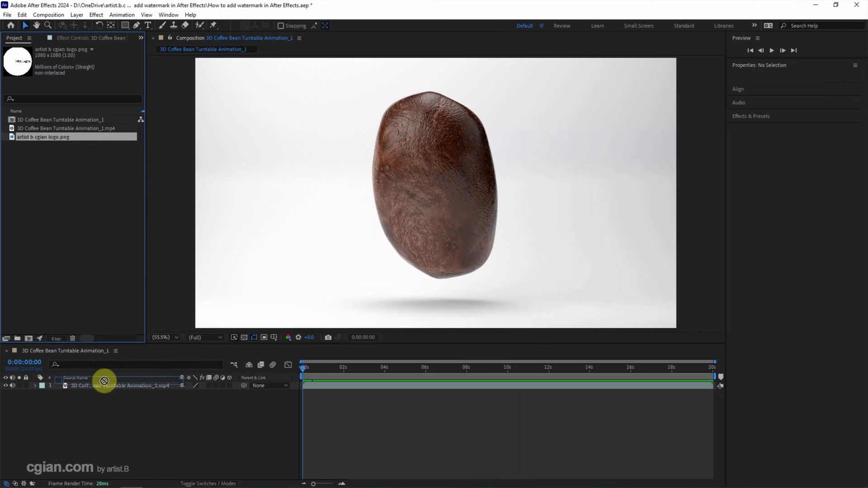
left_click_drag(102, 376, 106, 384)
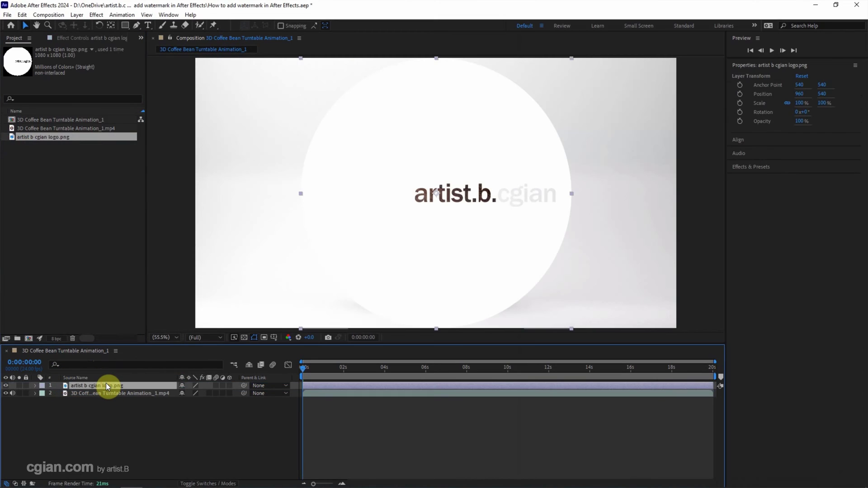
Set the logo layer's Scale to 20%
key("s")
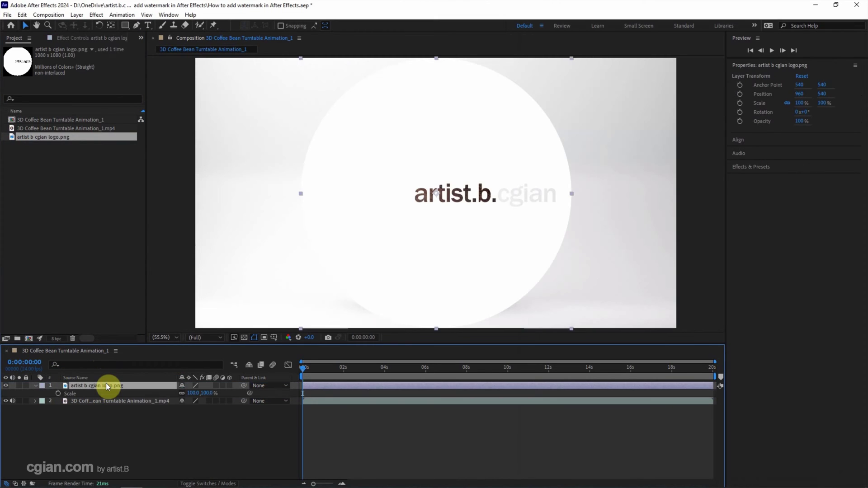
left_click_drag(188, 393, 155, 393)
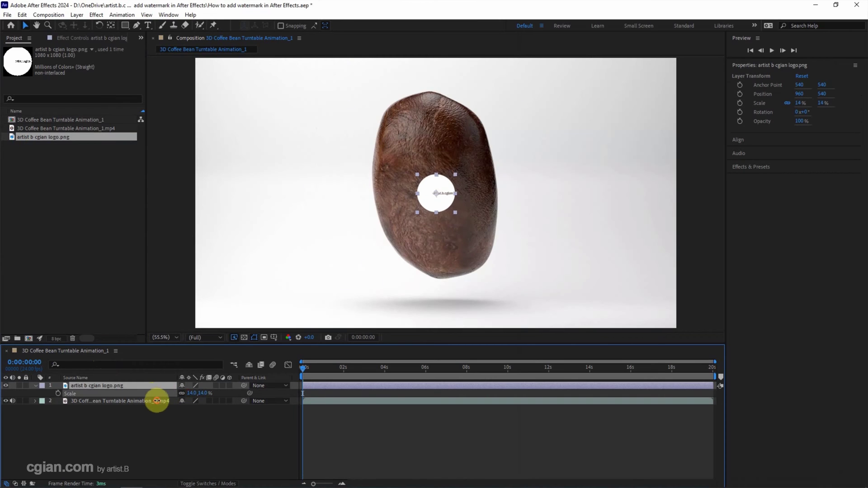
left_click(191, 393)
type("20")
left_click(191, 396)
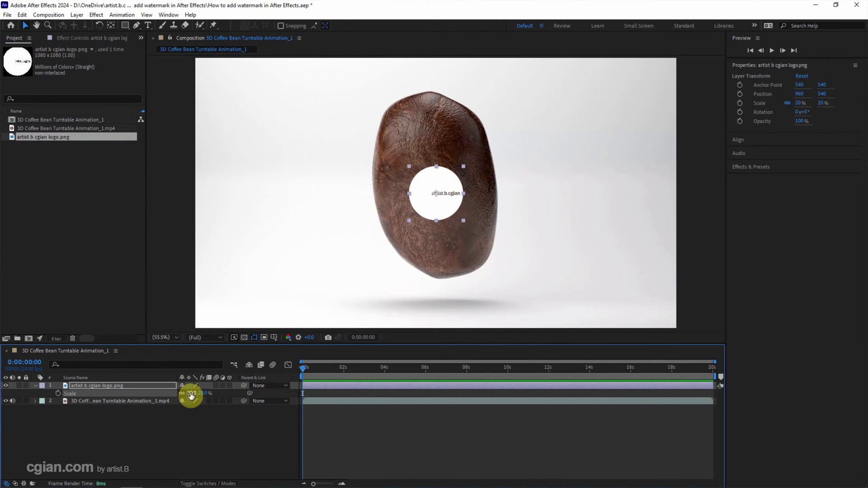
left_click(149, 26)
Create a text layer reading 'All Rights Reserved' on the bean
left_click(362, 240)
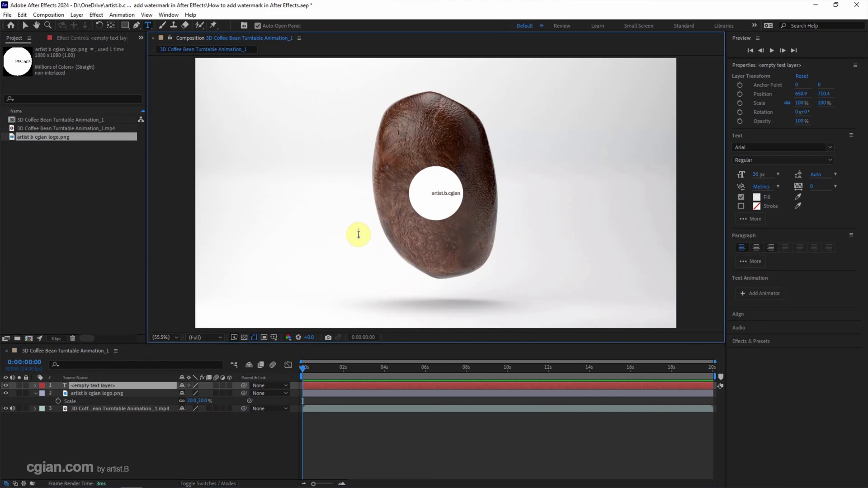
type("All Ri")
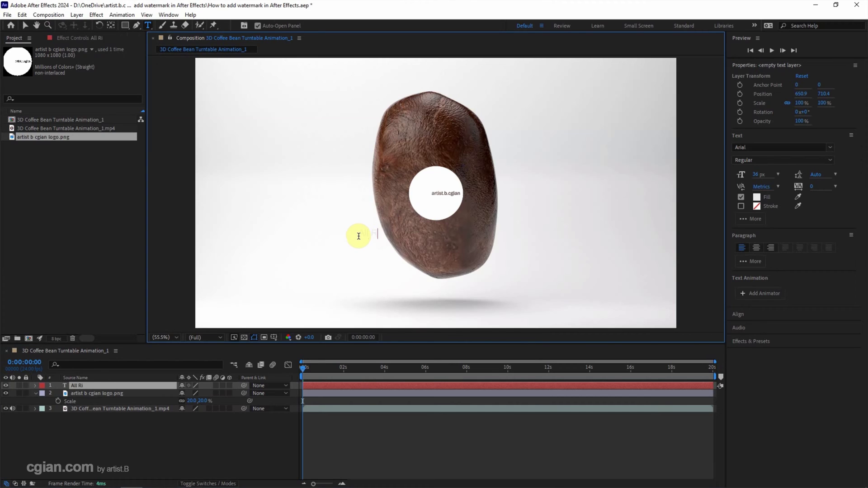
type("ghts Reserv")
type("ed")
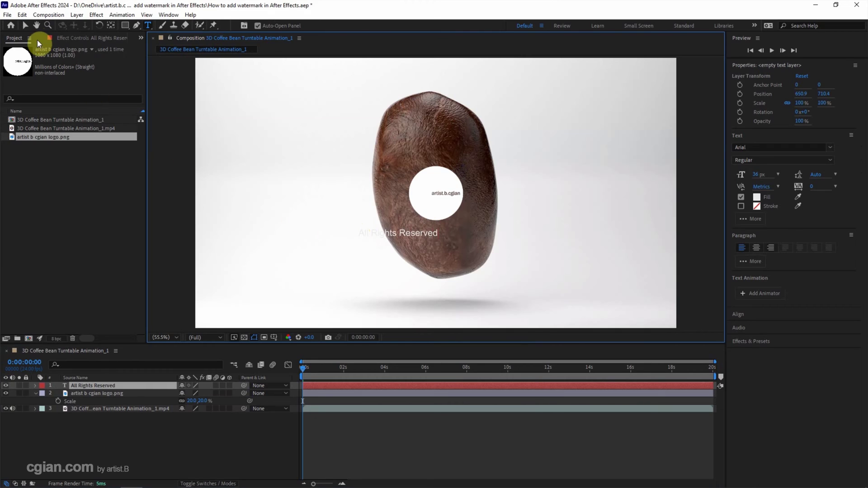
left_click(26, 26)
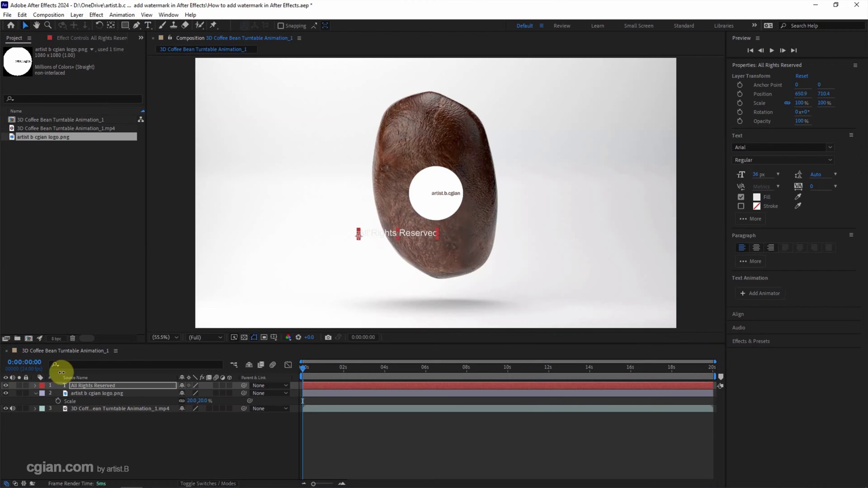
Centre the text's anchor and position, then move it just below the logo
left_click(78, 385)
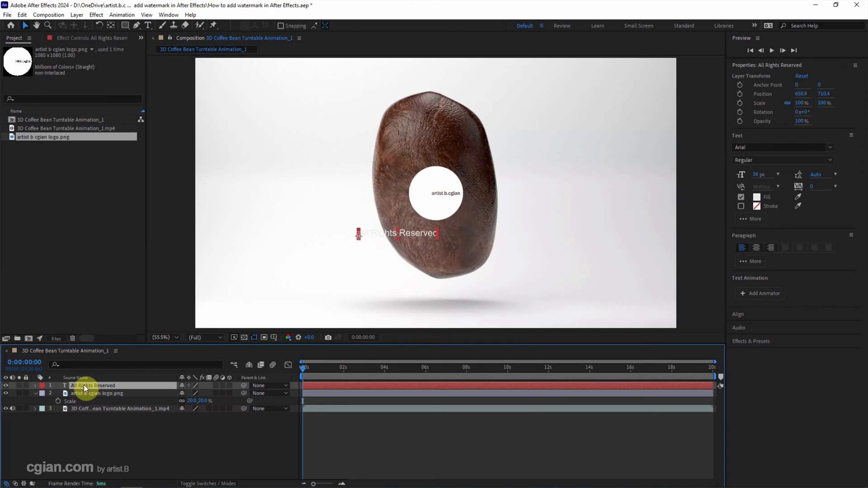
key("ctrl+alt+Home")
key("ctrl+Home")
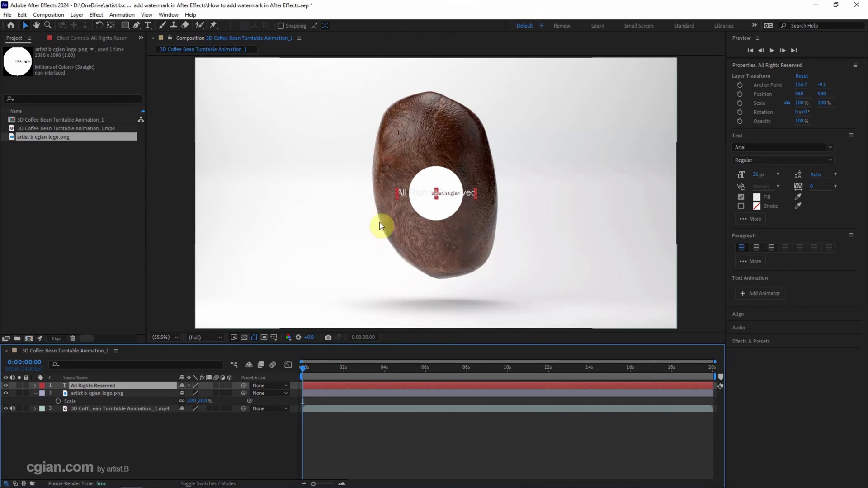
left_click(416, 193)
left_click_drag(416, 193, 417, 236)
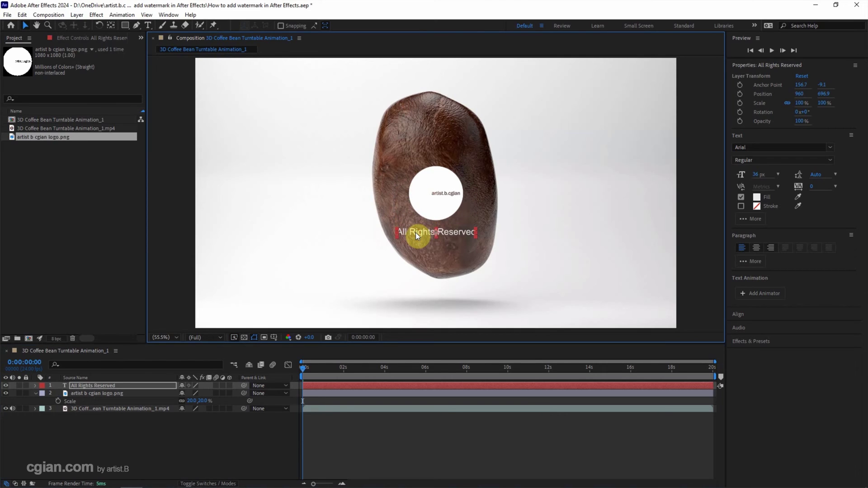
Set Opacity to 50% on both the logo and text layers
left_click(99, 385)
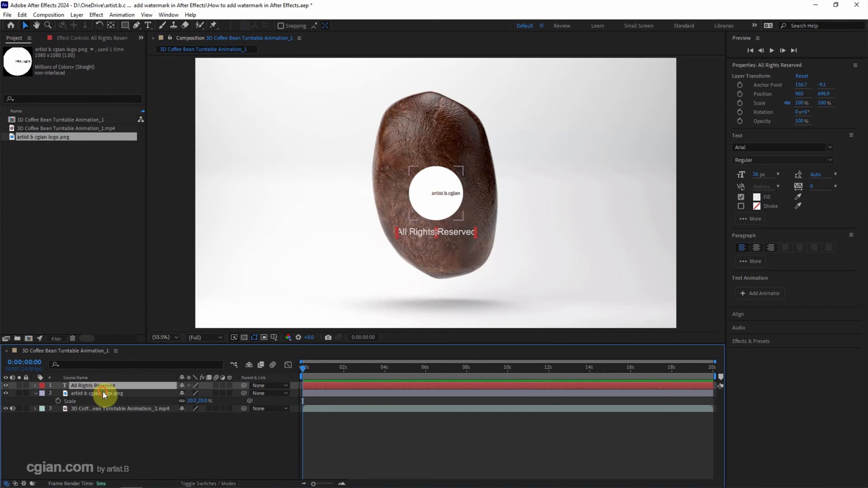
key("t")
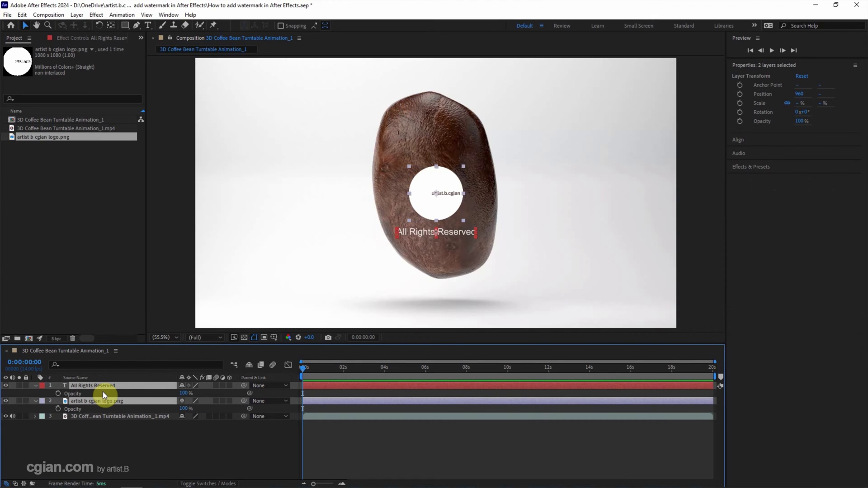
left_click(182, 394)
type("50")
key("Return")
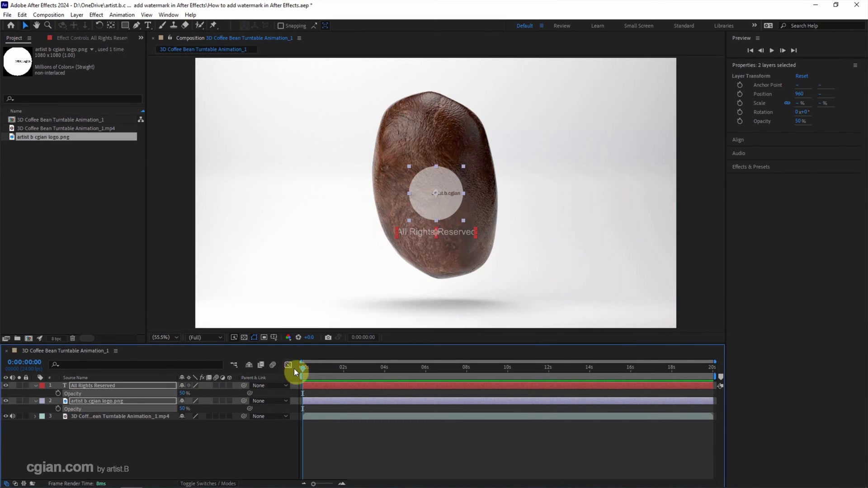
Scrub the timeline to preview the watermark, then return to the start
left_click_drag(300, 369, 546, 377)
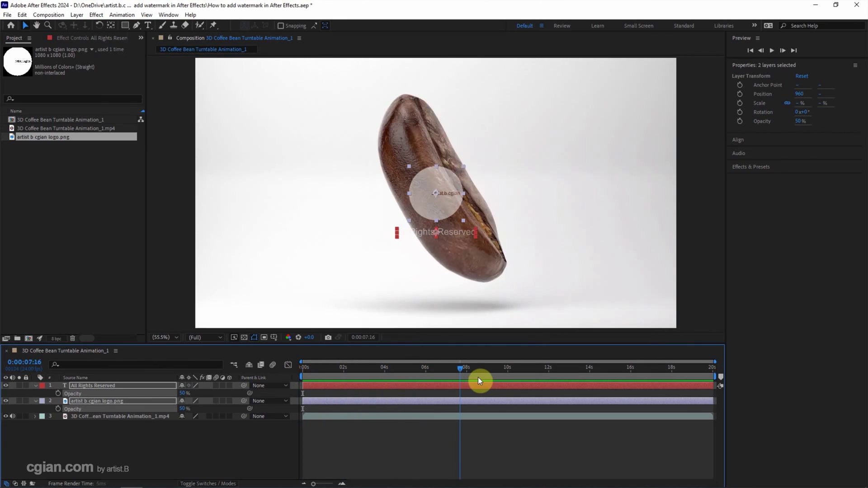
left_click_drag(546, 377, 278, 372)
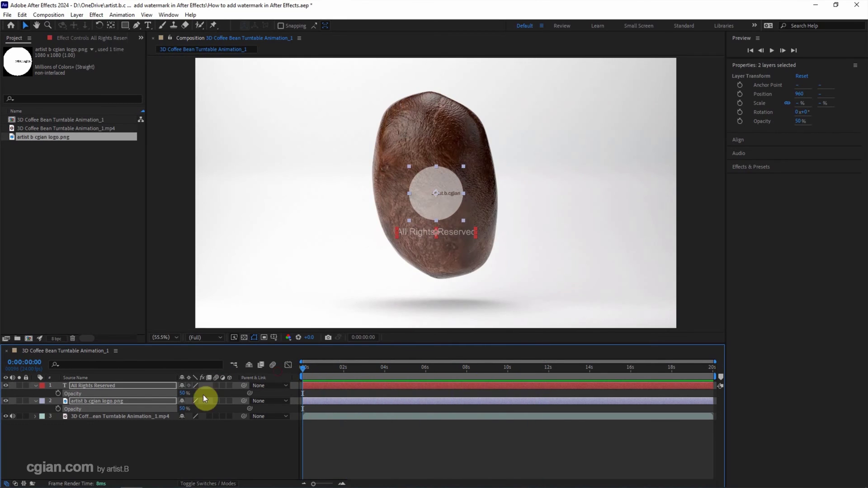
left_click(121, 385)
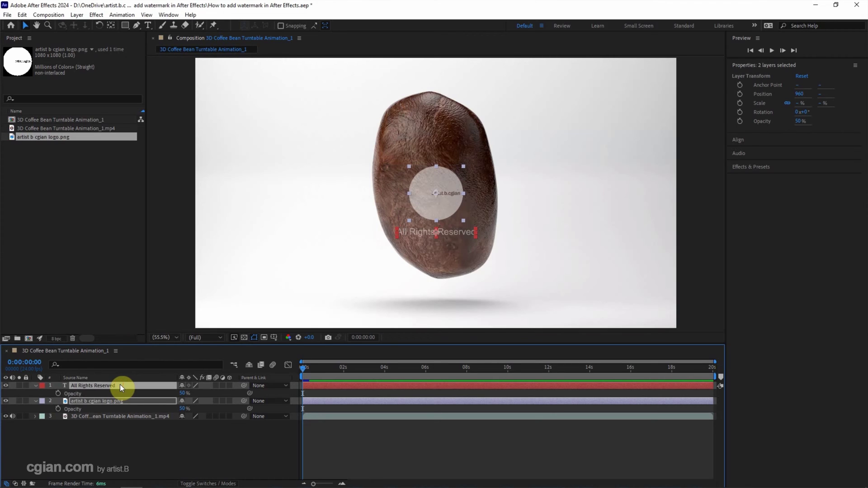
Apply the Text > Animate In > Smooth Move In preset to the text and preview it
left_click(168, 15)
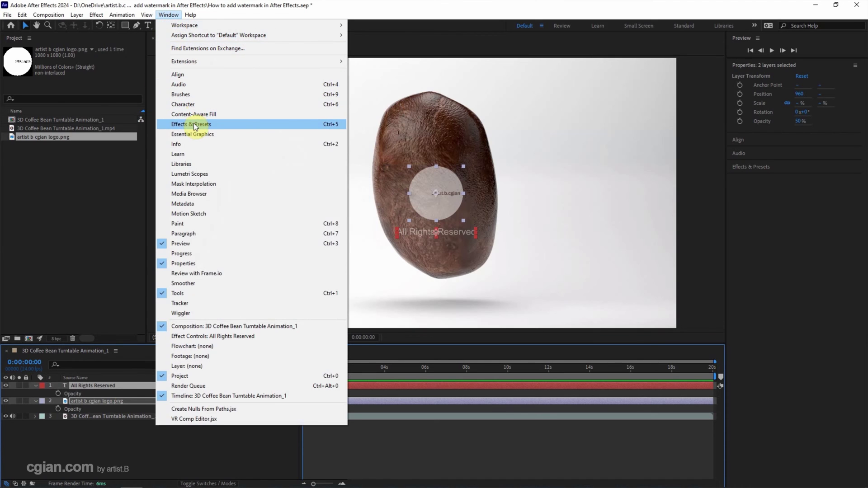
left_click(194, 125)
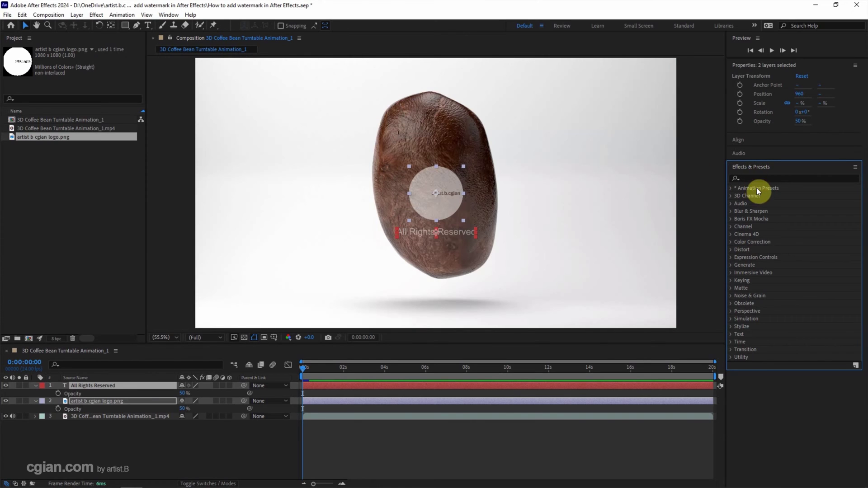
left_click(731, 189)
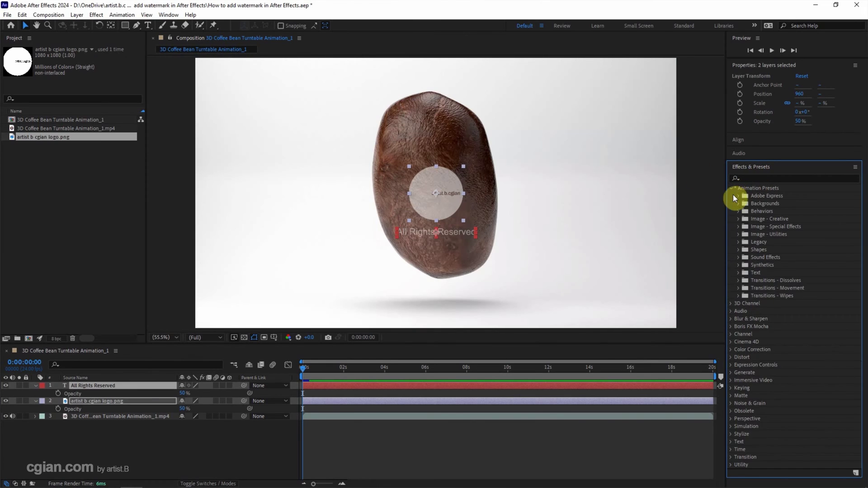
left_click(740, 273)
left_click(749, 288)
scroll(776, 330, "down", 5)
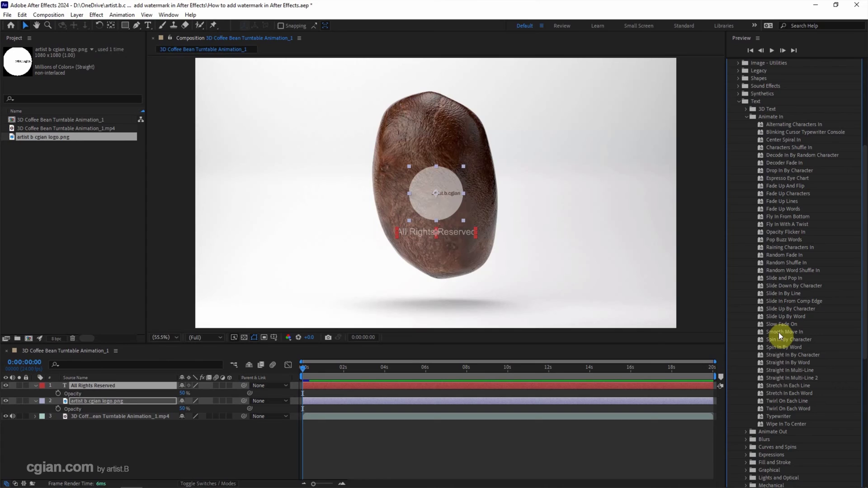
double_click(779, 333)
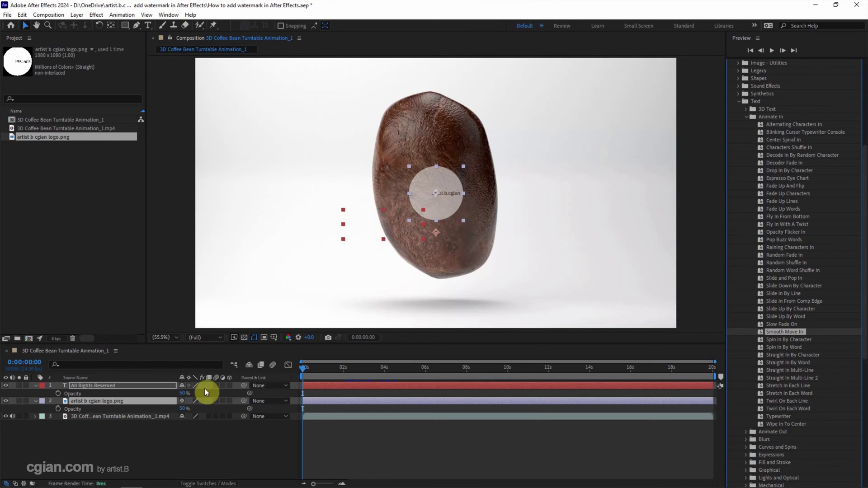
mouse_move(300, 369)
left_mouse_down()
mouse_move(346, 375)
mouse_move(298, 371)
left_mouse_up()
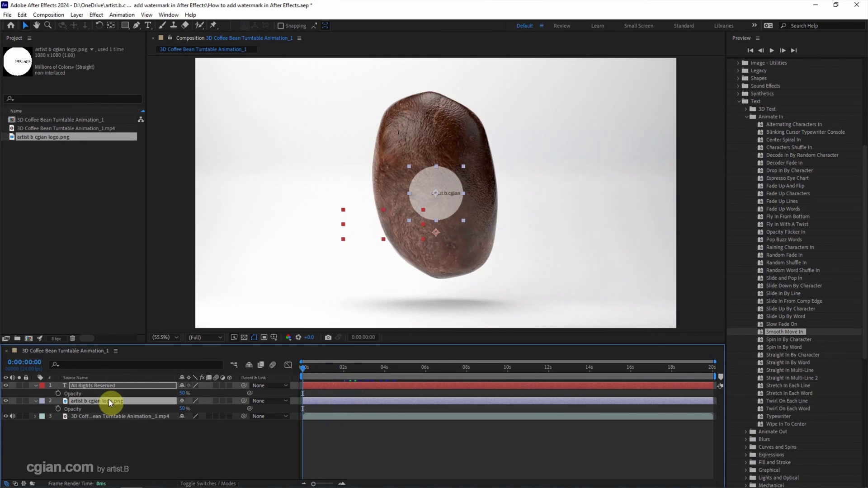
Apply the Transition > CC Grid Wipe effect to the logo layer
left_click(108, 433)
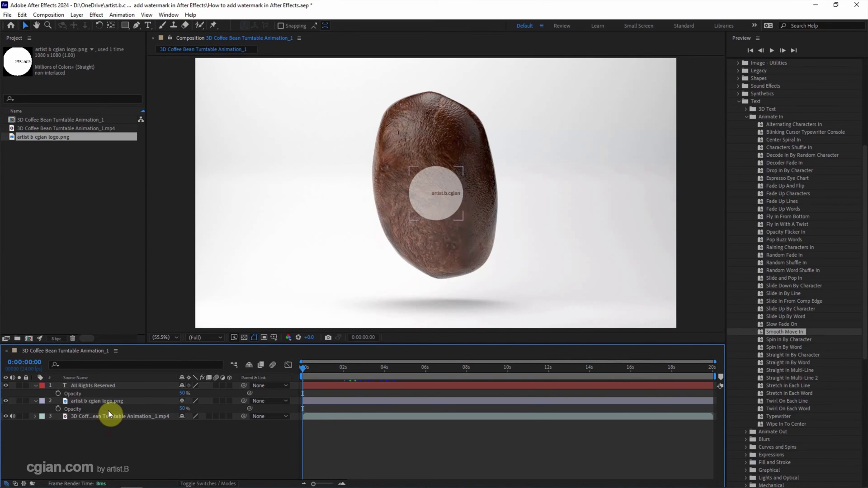
left_click(109, 402)
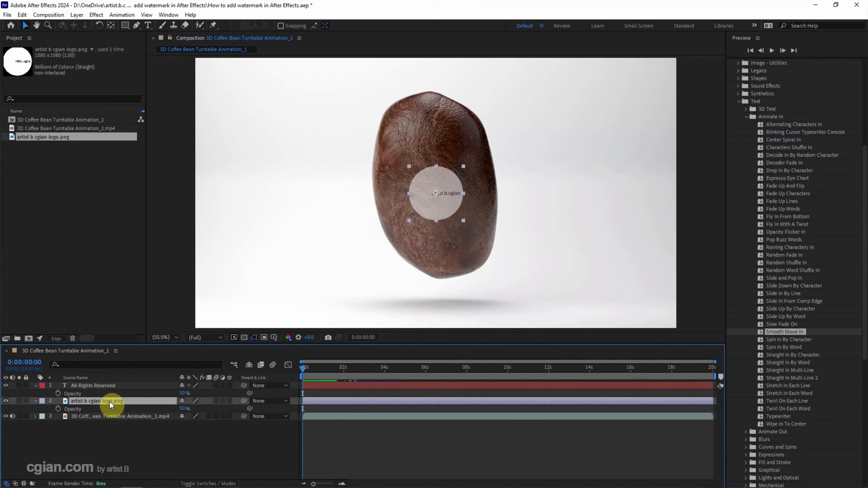
scroll(771, 374, "down", 5)
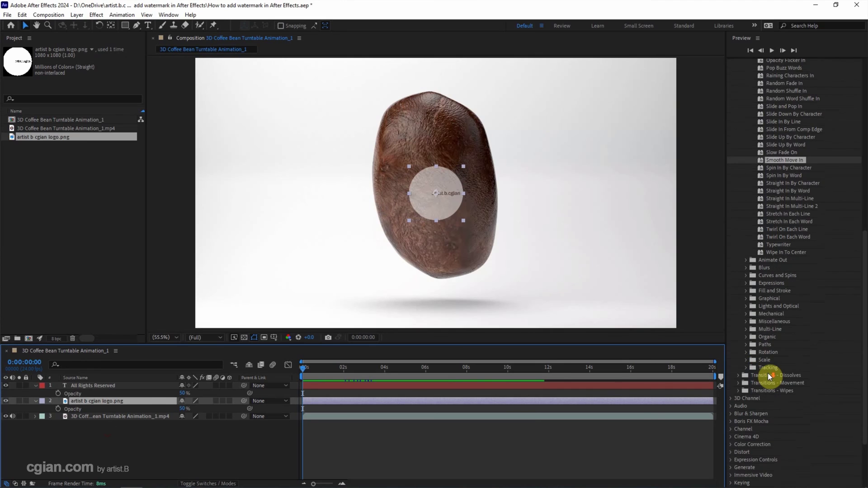
scroll(757, 391, "down", 3)
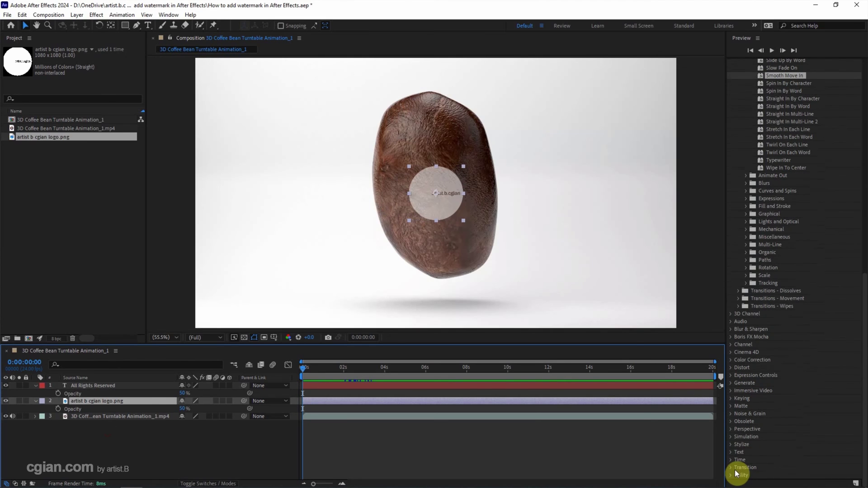
left_click(731, 467)
scroll(733, 466, "down", 3)
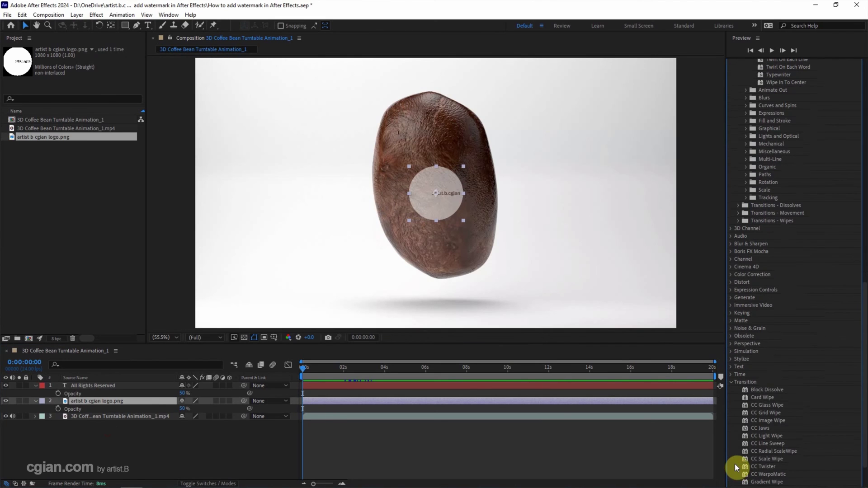
double_click(759, 414)
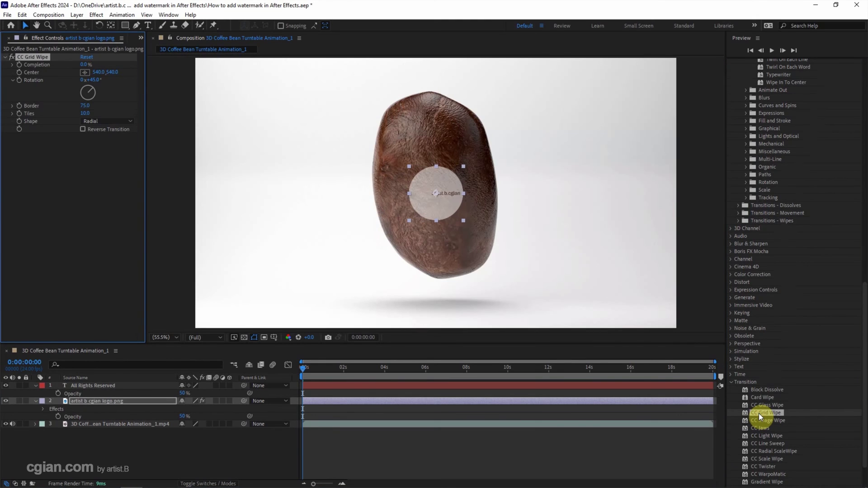
Keyframe the logo's CC Grid Wipe Completion from 100% at 0s to 0% at 2s
left_click(19, 65)
left_click_drag(80, 65, 132, 71)
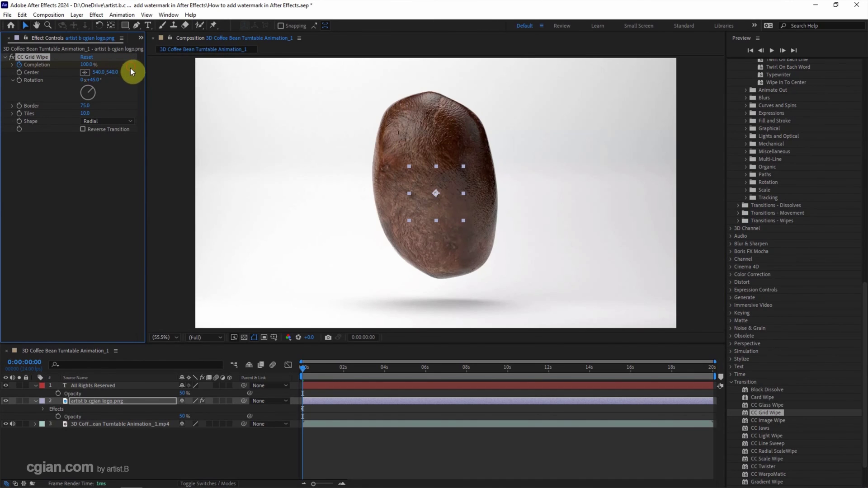
key("u")
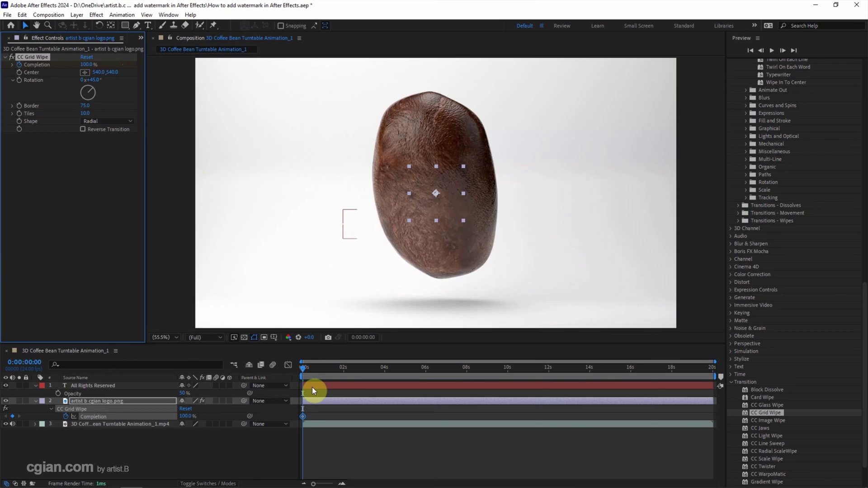
left_click(312, 386)
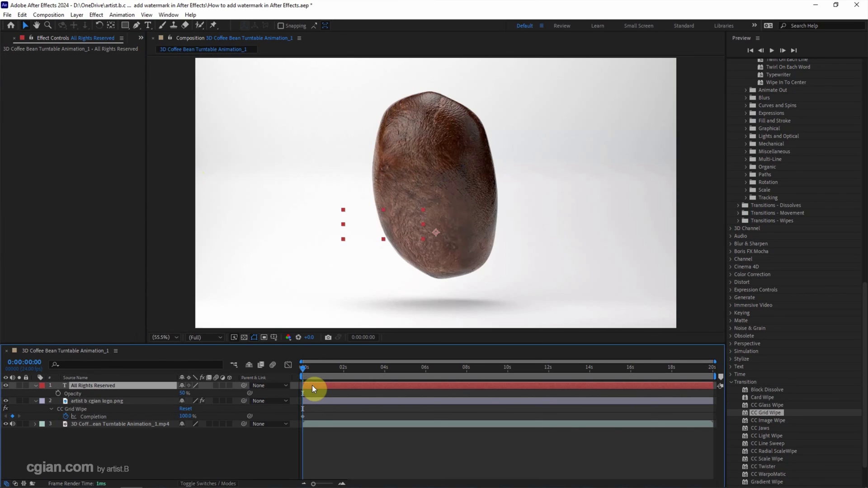
key("u")
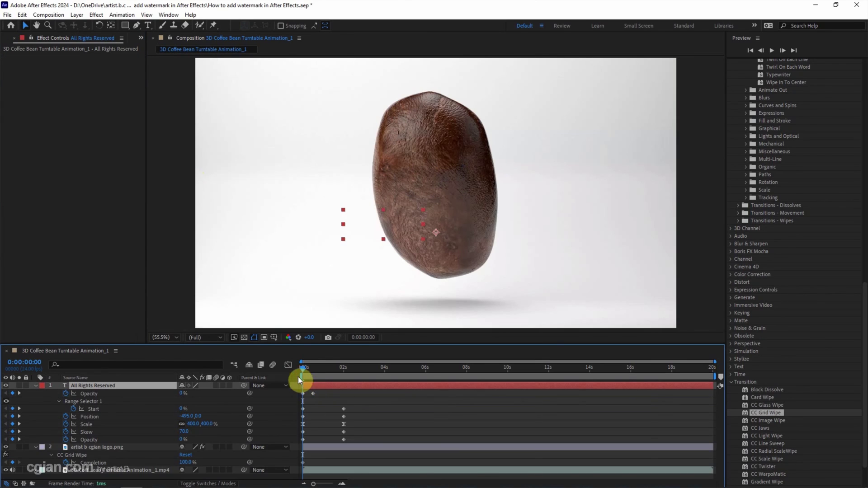
left_click_drag(302, 370, 340, 379)
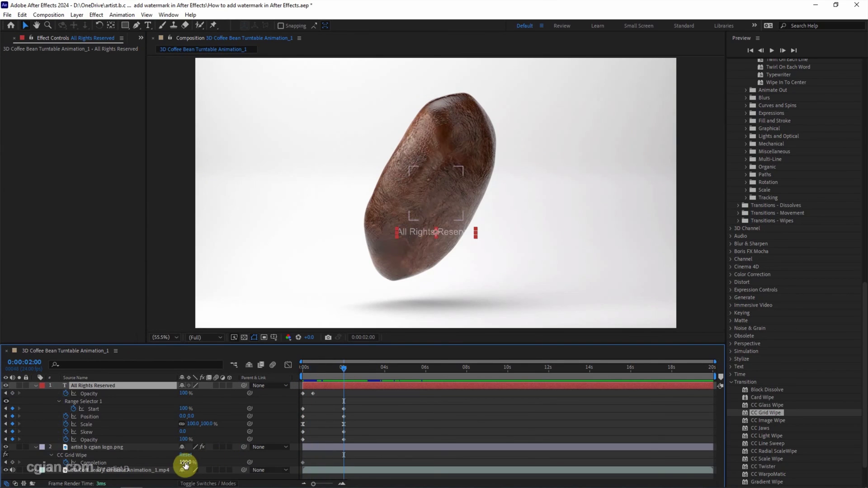
left_click_drag(185, 466, 114, 464)
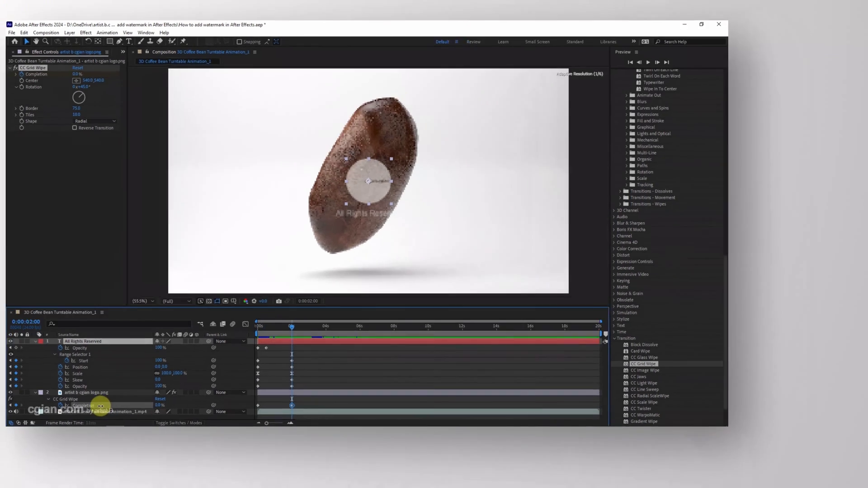